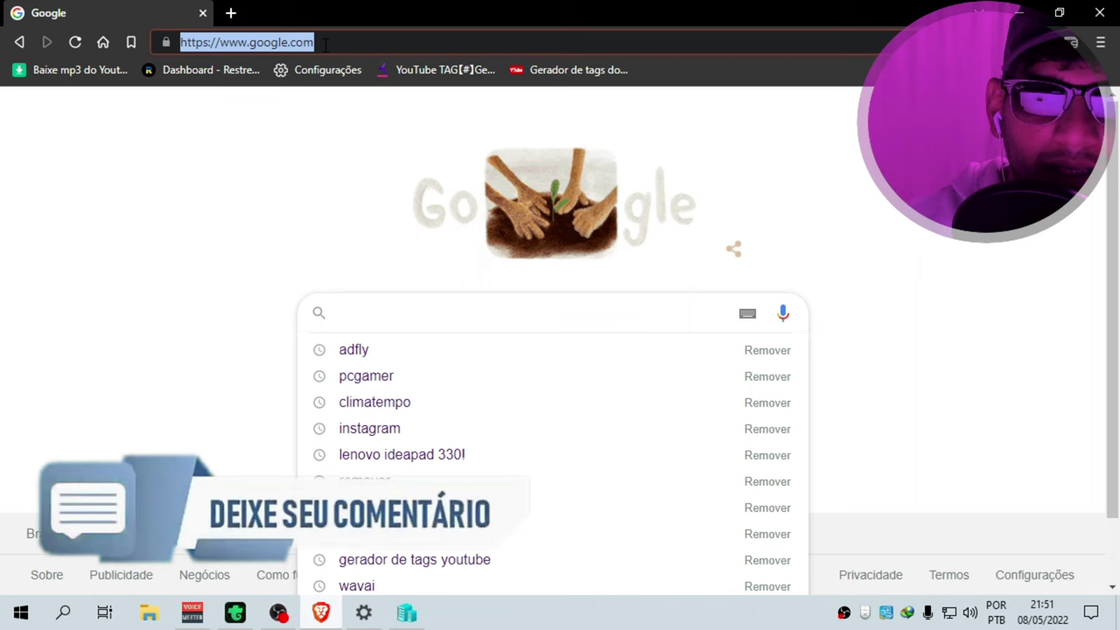
Search Google for "rufus" and open the official rufus.ie website
{"action": "type", "text": "rufus"}
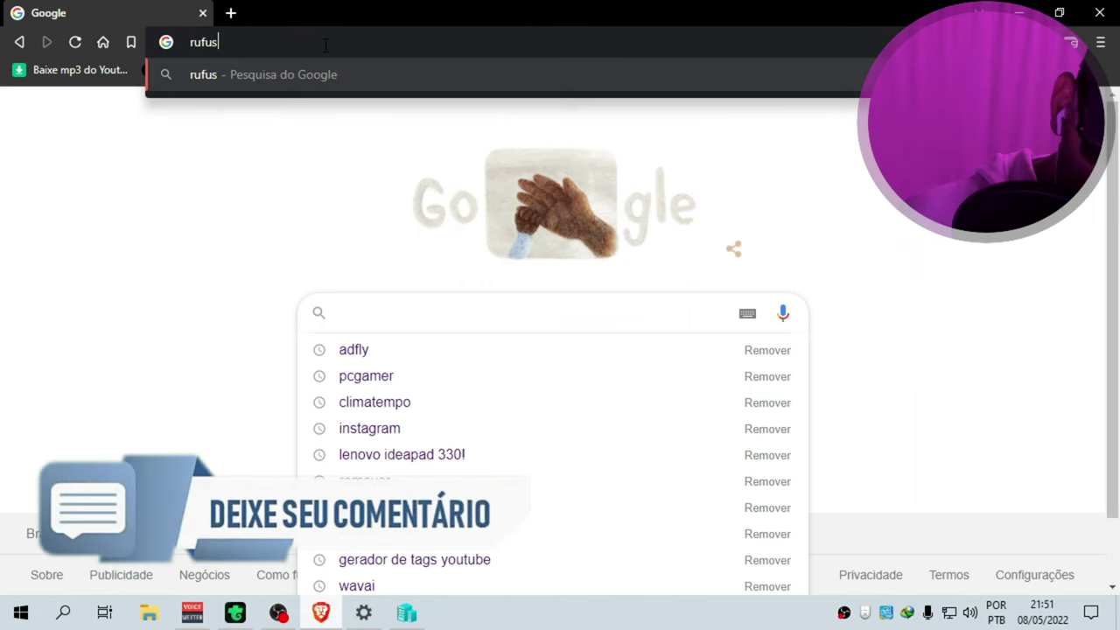
{"action": "key", "text": "Return"}
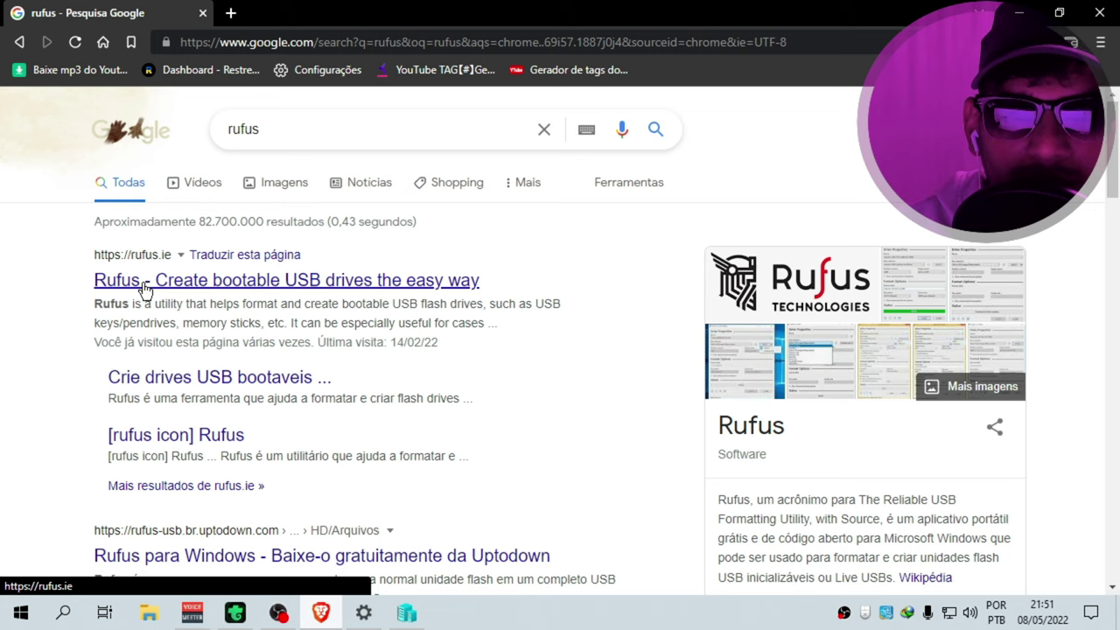
{"action": "left_click", "coordinate": [142, 289]}
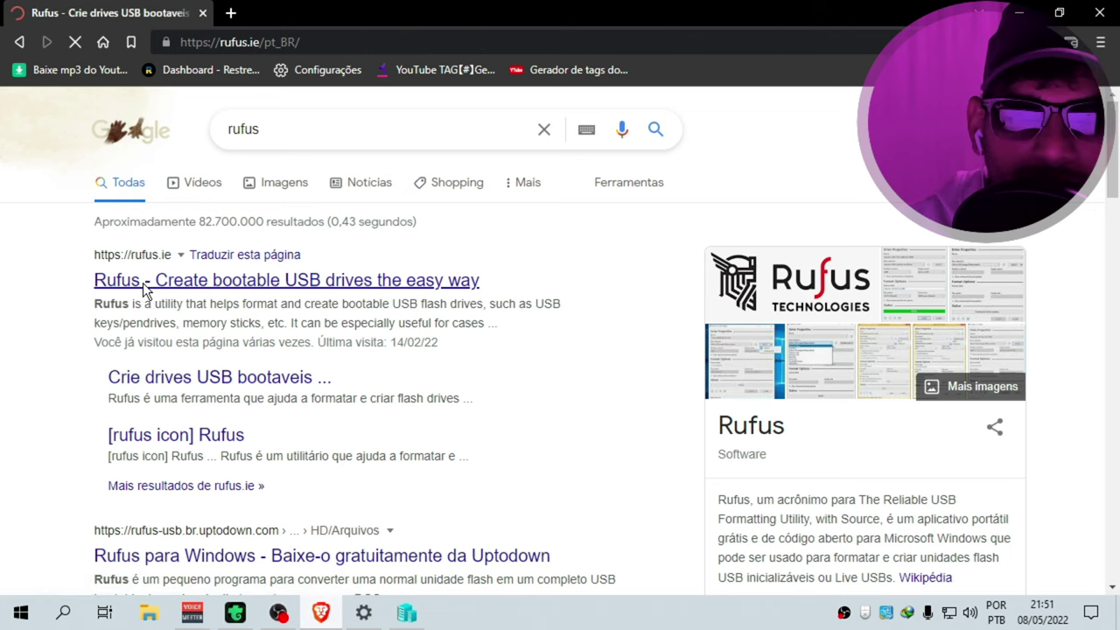
Download the Rufus 3.18 installer version from the Download section, saving it as rufus-3.18.exe in D:\DOWLOAD 2
{"action": "scroll", "coordinate": [143, 282], "scroll_direction": "down", "scroll_amount": 10}
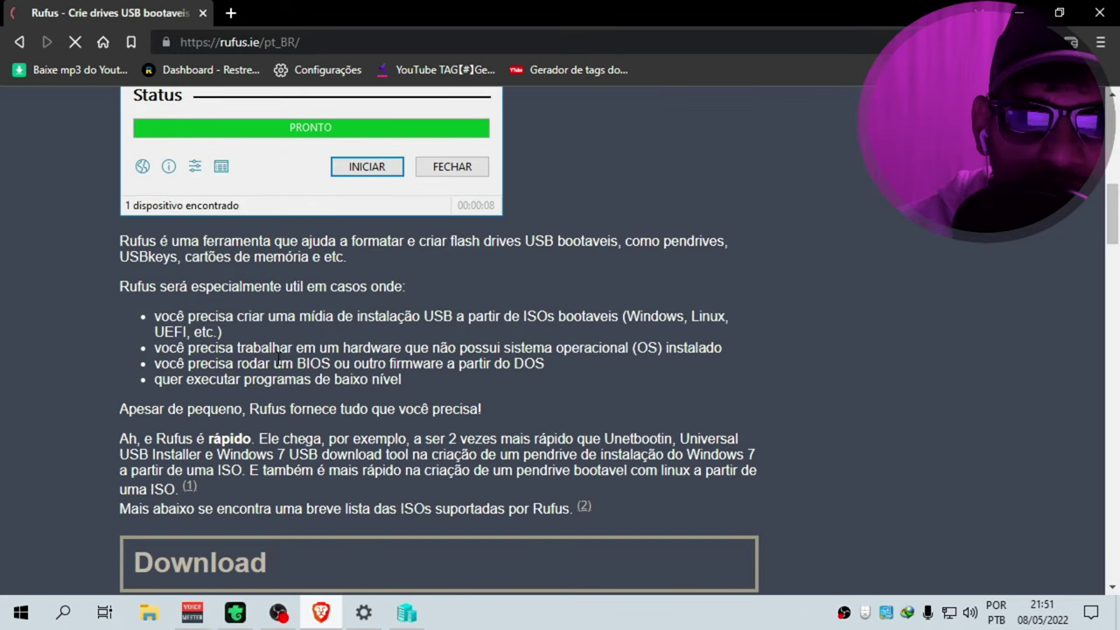
{"action": "scroll", "coordinate": [294, 352], "scroll_direction": "down", "scroll_amount": 3}
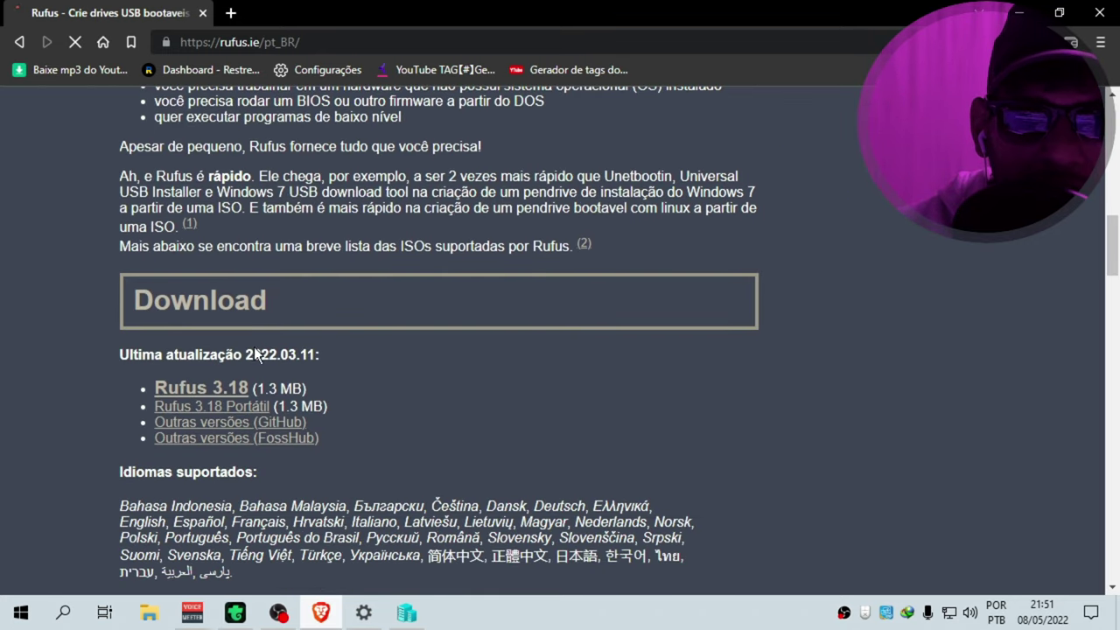
{"action": "left_click", "coordinate": [211, 395]}
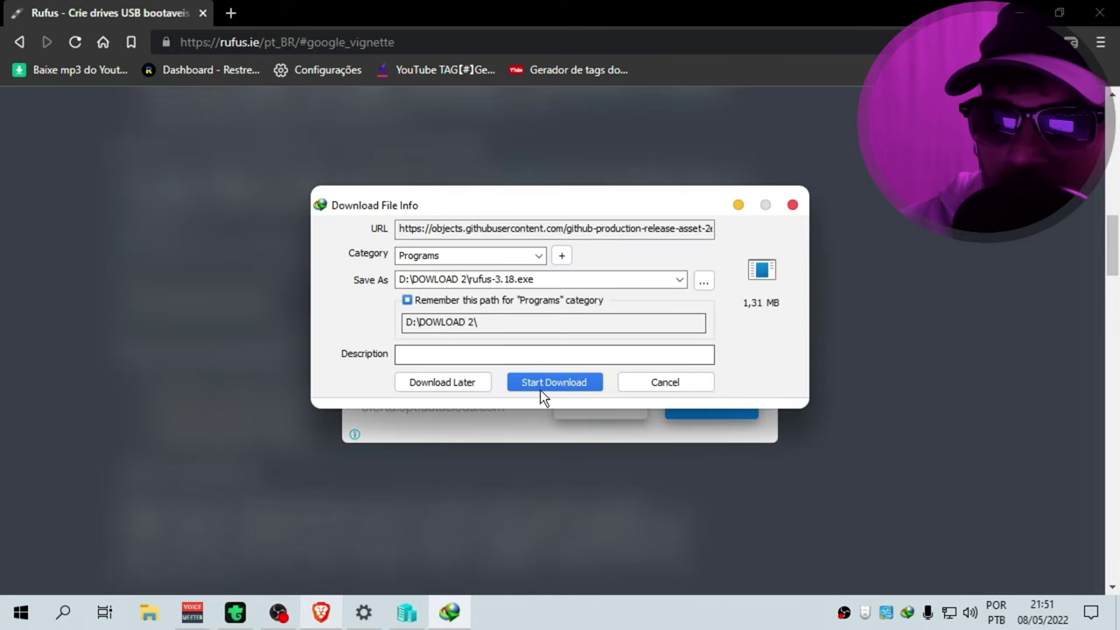
{"action": "left_click", "coordinate": [548, 383]}
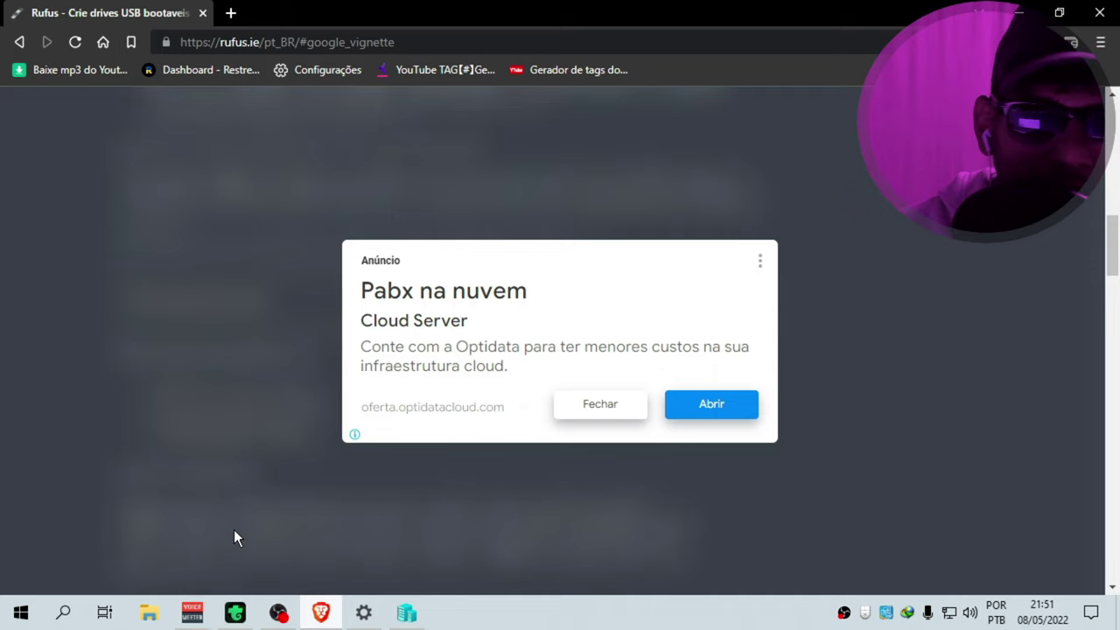
Switch to File Explorer and run rufus-3.18.exe from the DOWLOAD 2 folder
{"action": "left_click", "coordinate": [150, 614]}
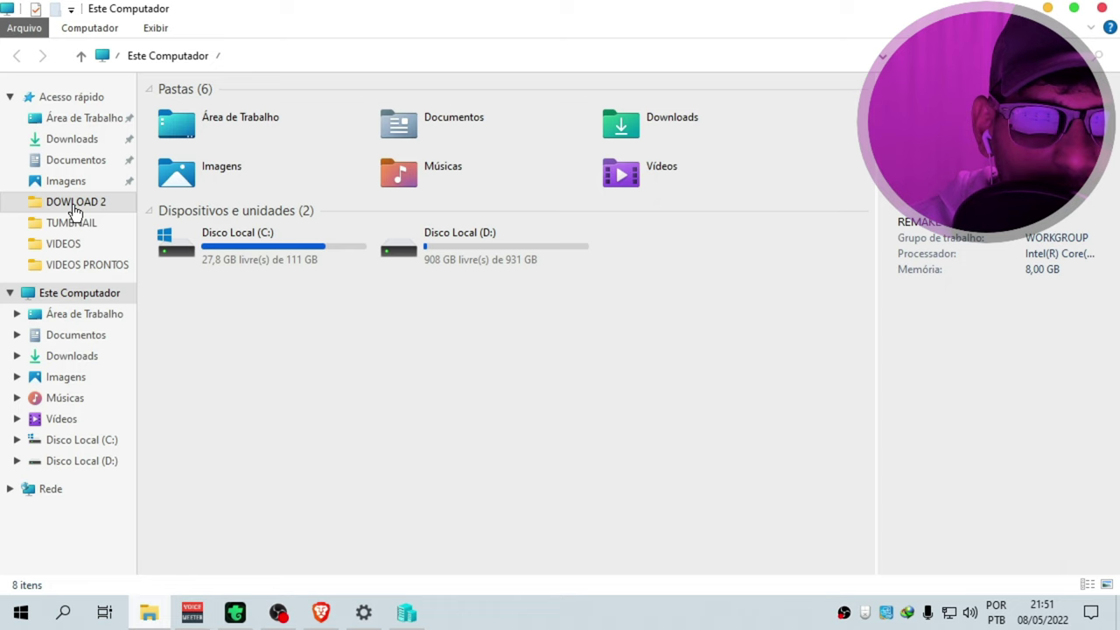
{"action": "left_click", "coordinate": [75, 202]}
{"action": "scroll", "coordinate": [364, 306], "scroll_direction": "down", "scroll_amount": 3}
{"action": "scroll", "coordinate": [366, 321], "scroll_direction": "down", "scroll_amount": 4}
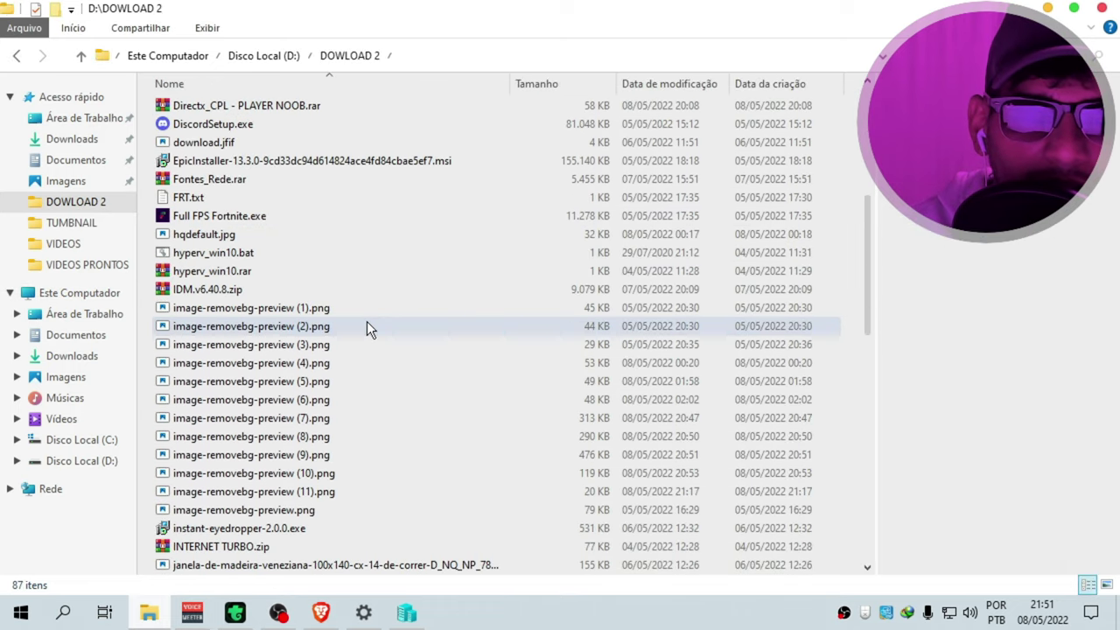
{"action": "scroll", "coordinate": [366, 322], "scroll_direction": "down", "scroll_amount": 6}
{"action": "scroll", "coordinate": [360, 327], "scroll_direction": "down", "scroll_amount": 1}
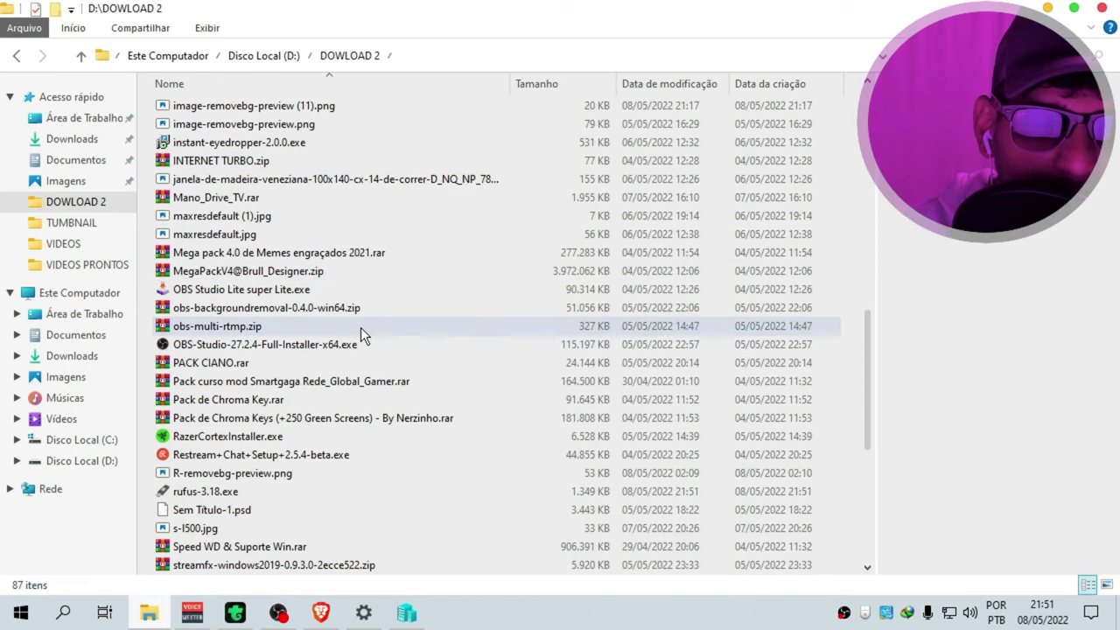
{"action": "double_click", "coordinate": [184, 500]}
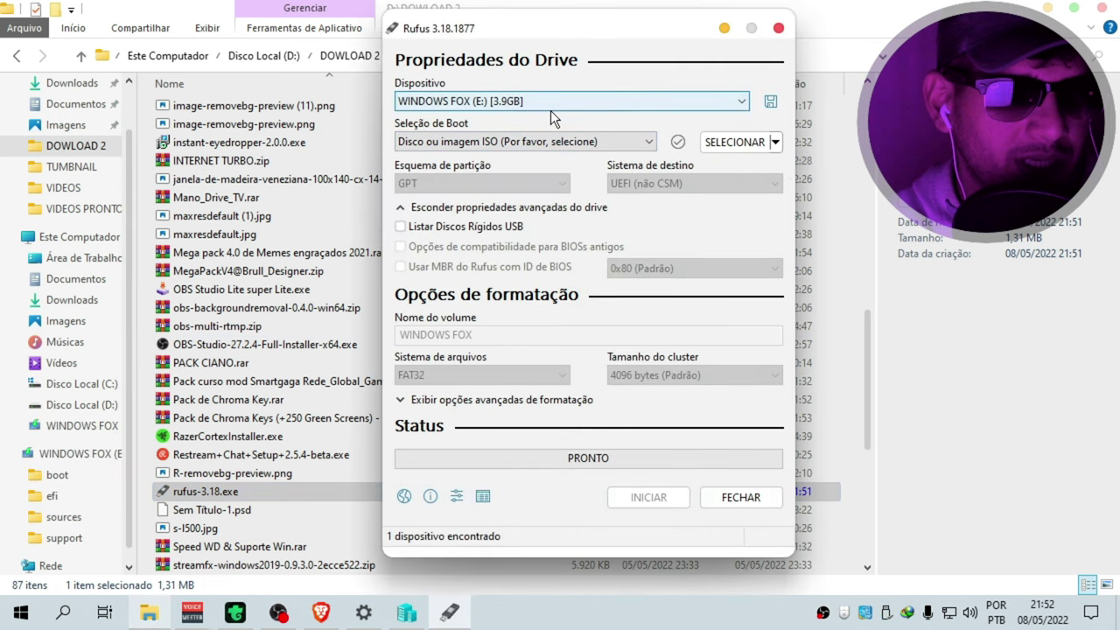
Keep WINDOWS FOX (E:) as the target device and load Windows 10 Remake 4.0 - 21h2.iso as the boot image
{"action": "left_click_drag", "start_coordinate": [557, 30], "coordinate": [318, 42]}
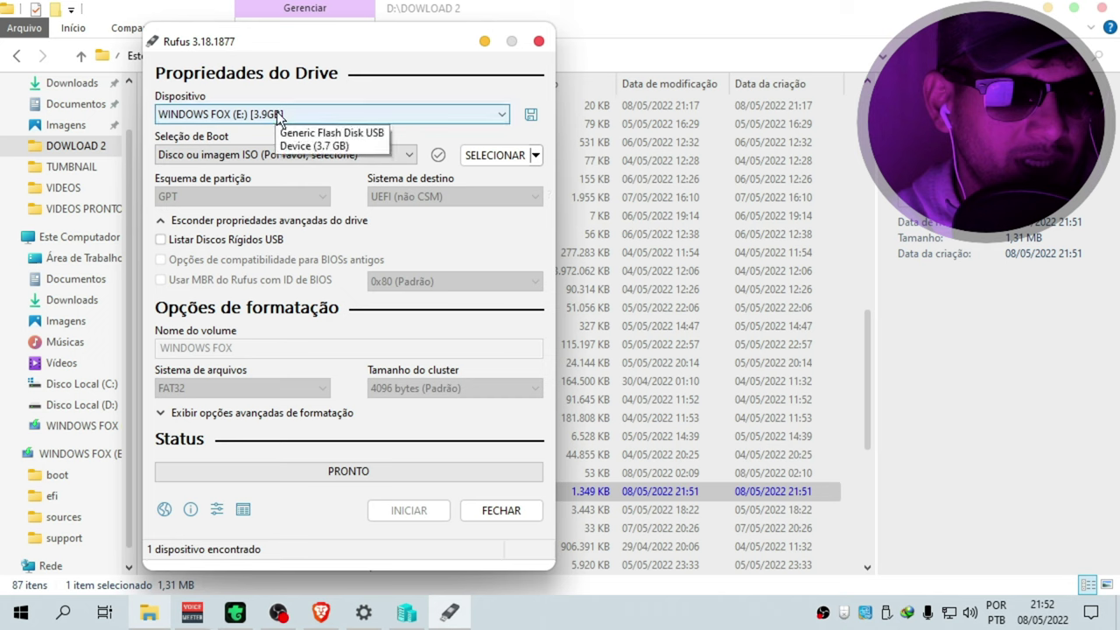
{"action": "left_click", "coordinate": [466, 118]}
{"action": "left_click", "coordinate": [467, 119]}
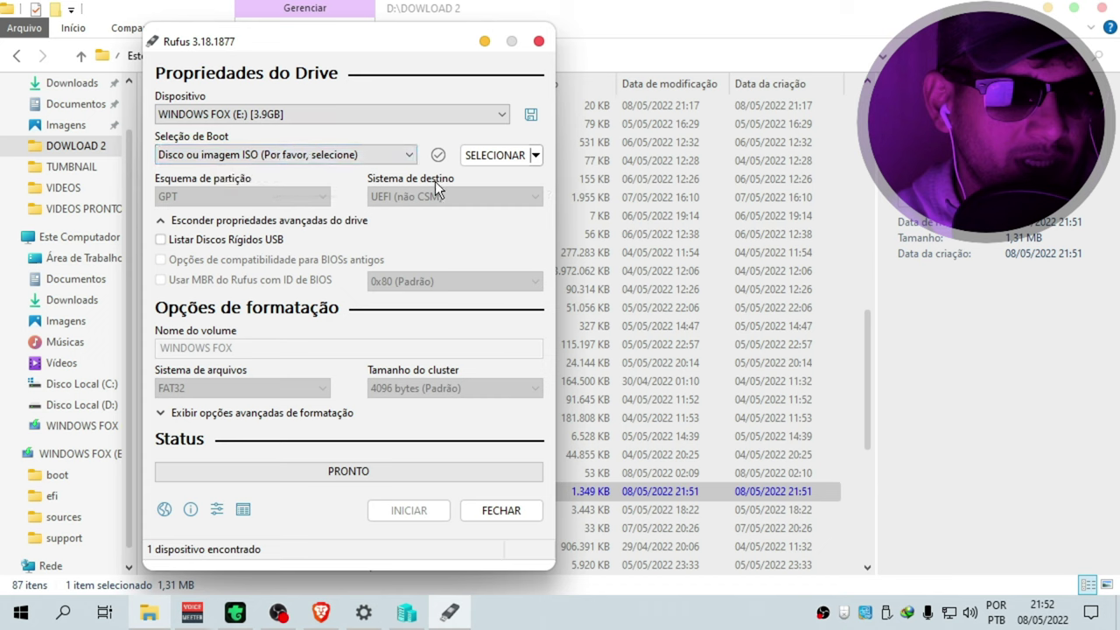
{"action": "left_click", "coordinate": [523, 155]}
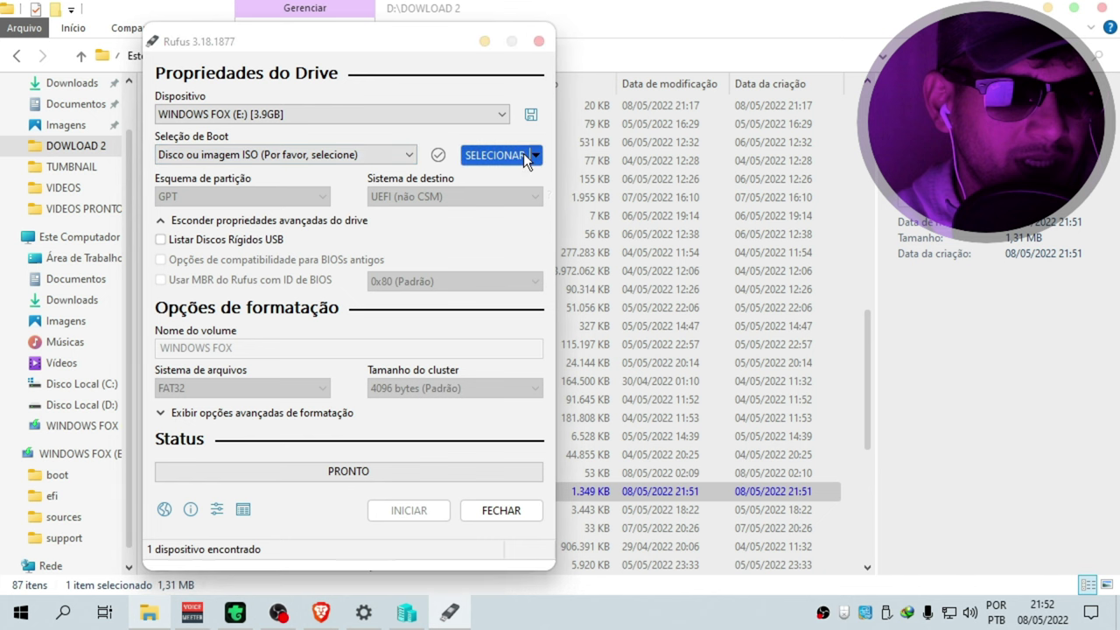
{"action": "scroll", "coordinate": [479, 311], "scroll_direction": "down", "scroll_amount": 4}
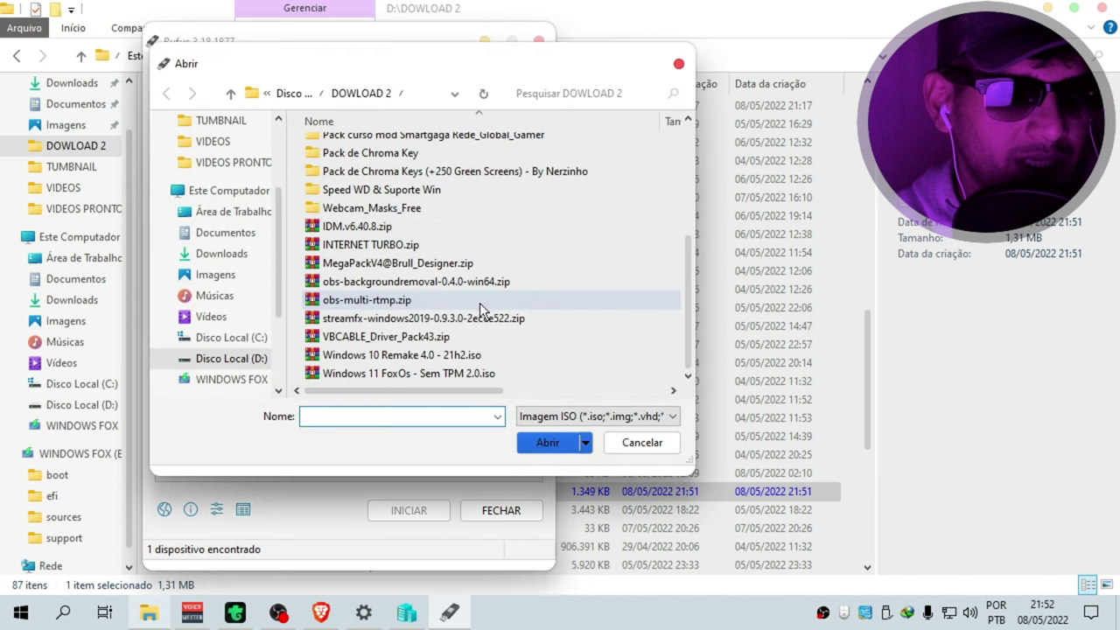
{"action": "left_click", "coordinate": [492, 354]}
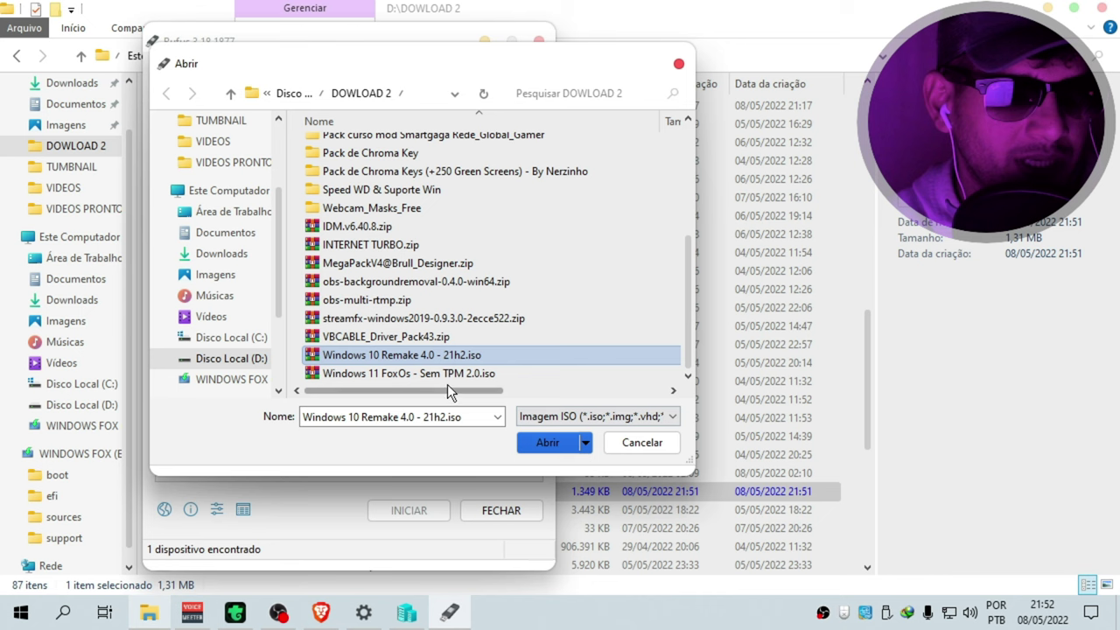
{"action": "left_click", "coordinate": [548, 445]}
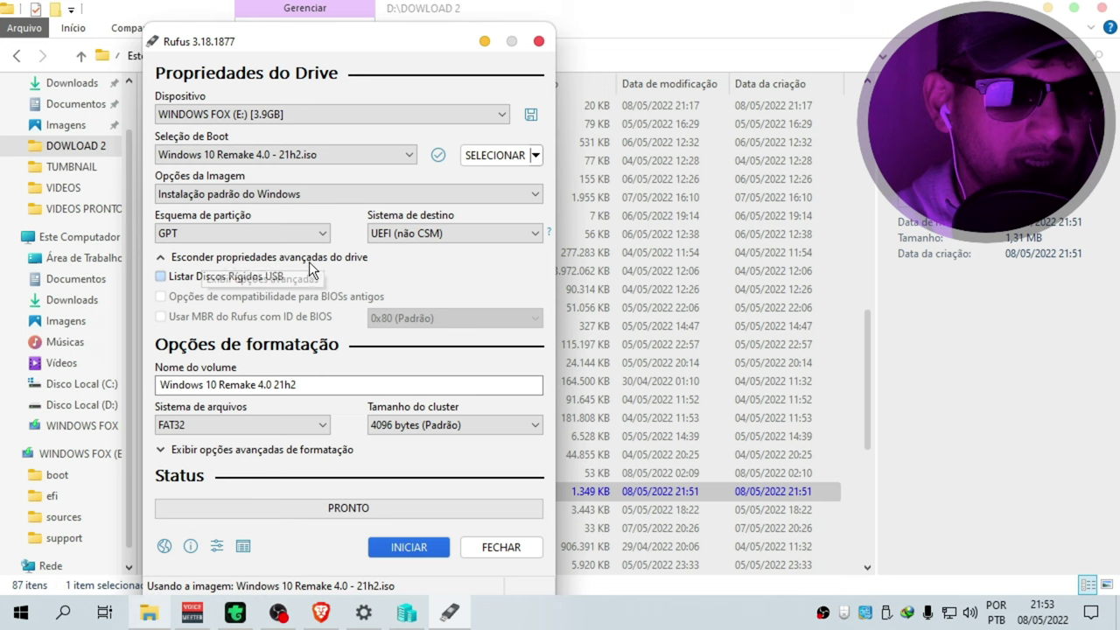
Choose GPT as the partition scheme and keep UEFI (não CSM) as the target system
{"action": "left_click", "coordinate": [296, 231]}
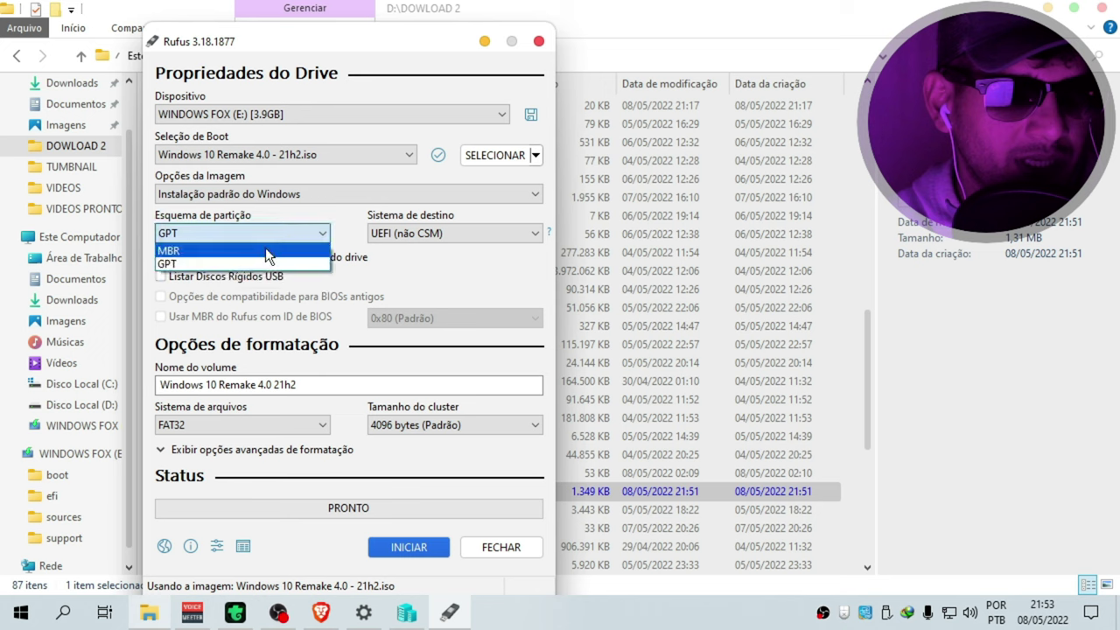
{"action": "left_click", "coordinate": [173, 264]}
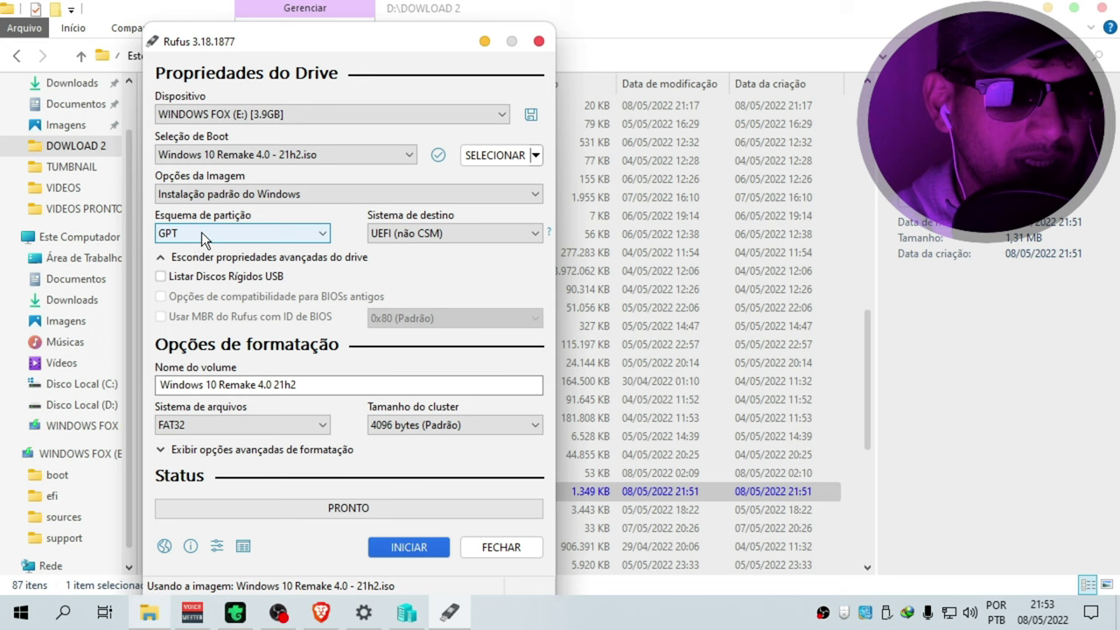
{"action": "left_click", "coordinate": [448, 234]}
{"action": "left_click", "coordinate": [448, 238]}
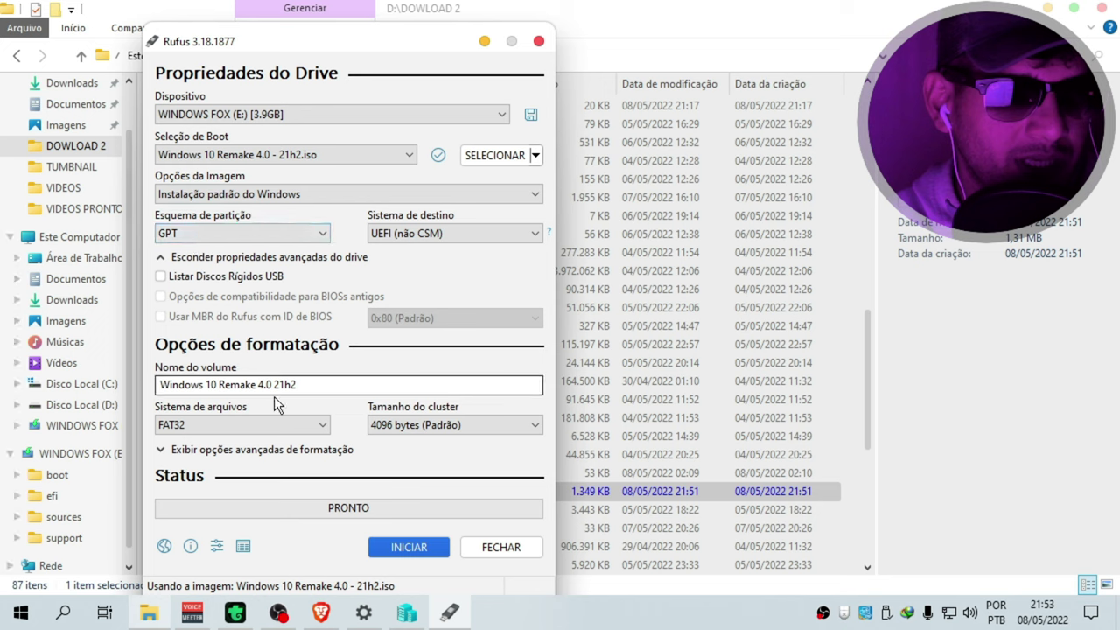
Choose FAT32 as the file system for the USB drive
{"action": "left_click", "coordinate": [290, 424]}
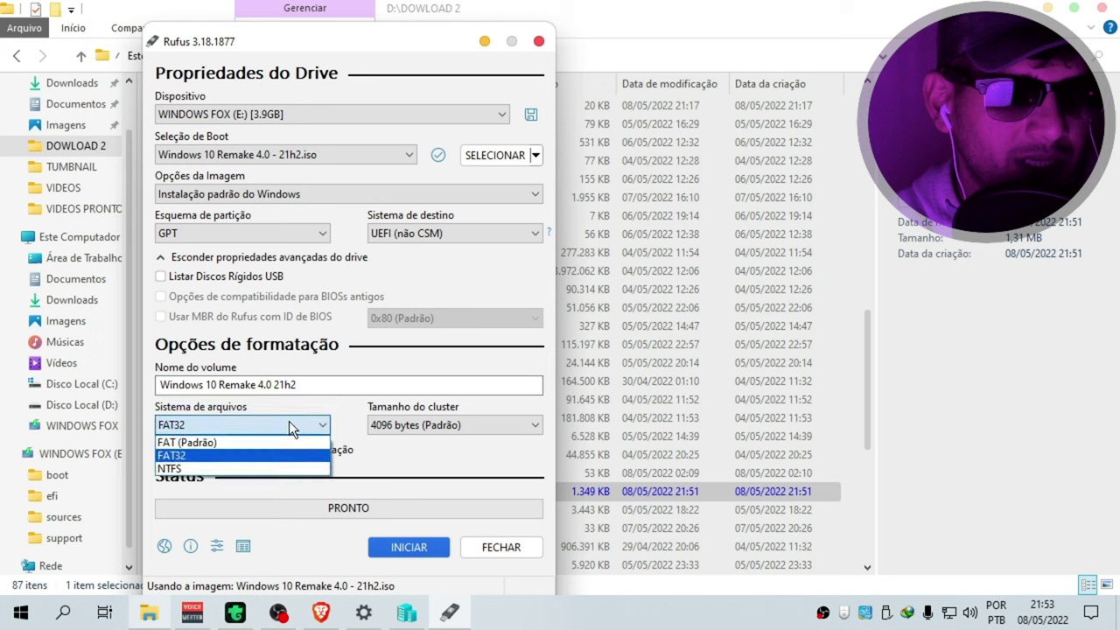
{"action": "left_click", "coordinate": [289, 424]}
{"action": "left_click", "coordinate": [289, 424]}
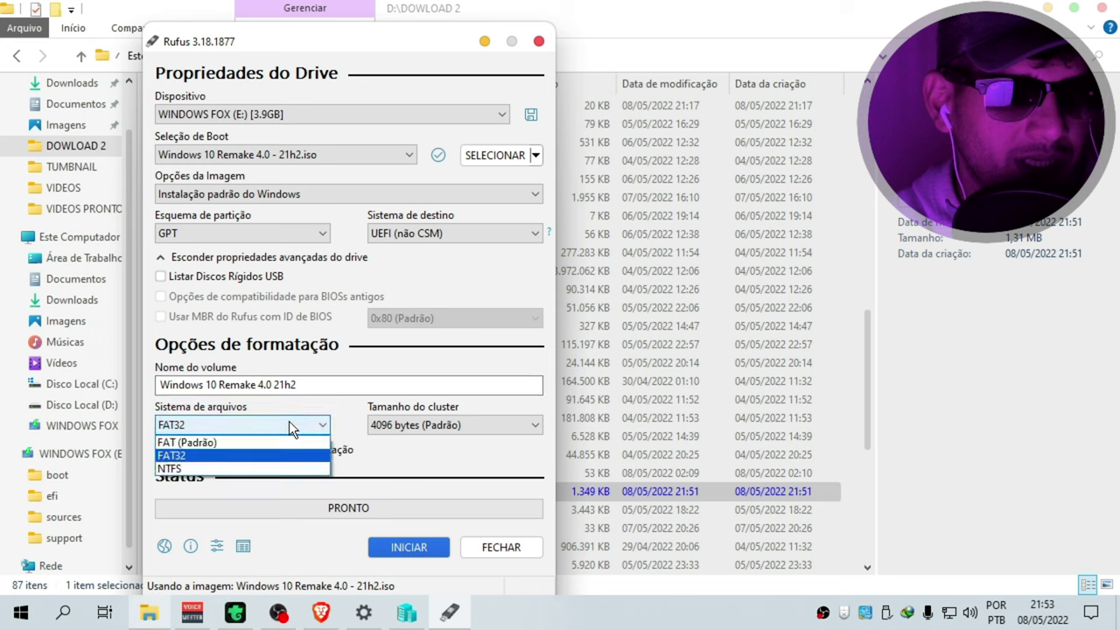
{"action": "left_click", "coordinate": [227, 453]}
Leave USB hard drive listing off, start writing the image to WINDOWS FOX (E:) and accept erasing all its data
{"action": "left_click", "coordinate": [460, 276]}
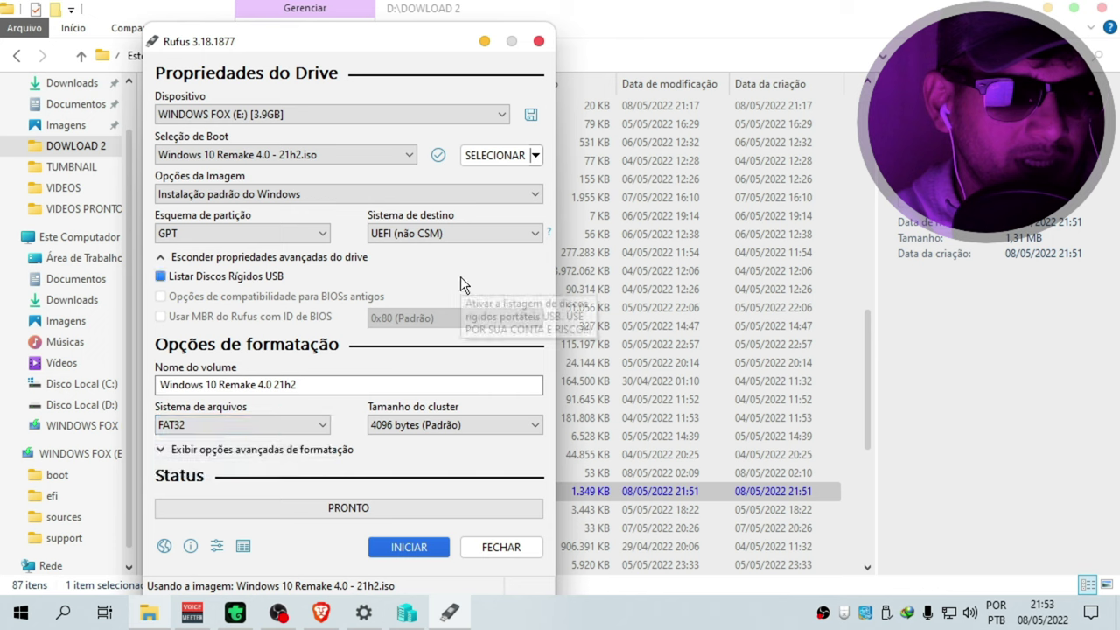
{"action": "left_click", "coordinate": [460, 276]}
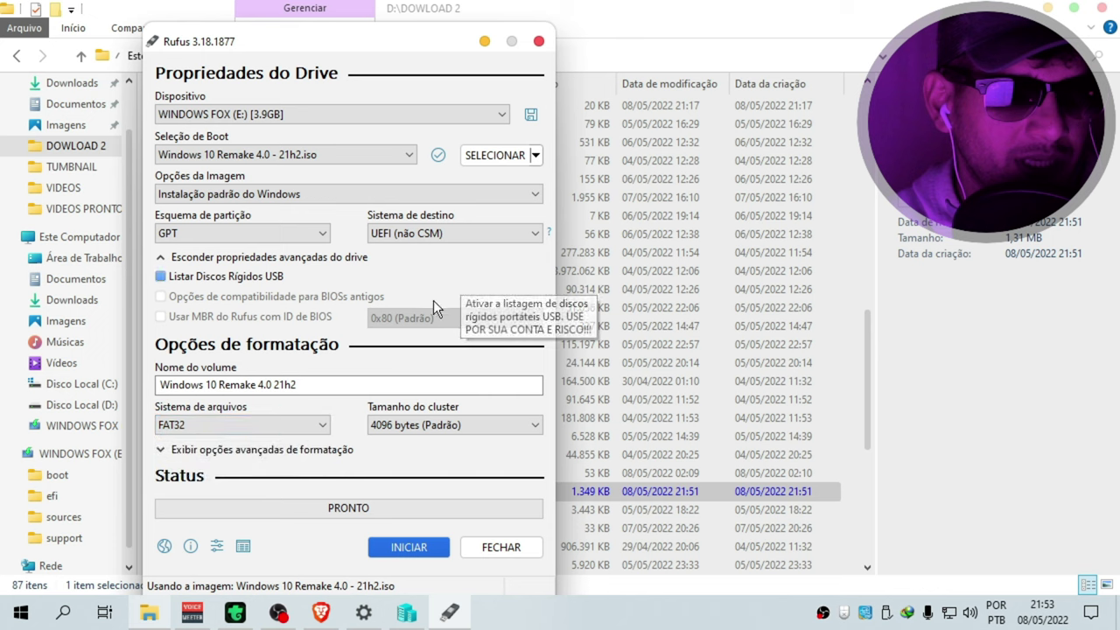
{"action": "left_click", "coordinate": [402, 544]}
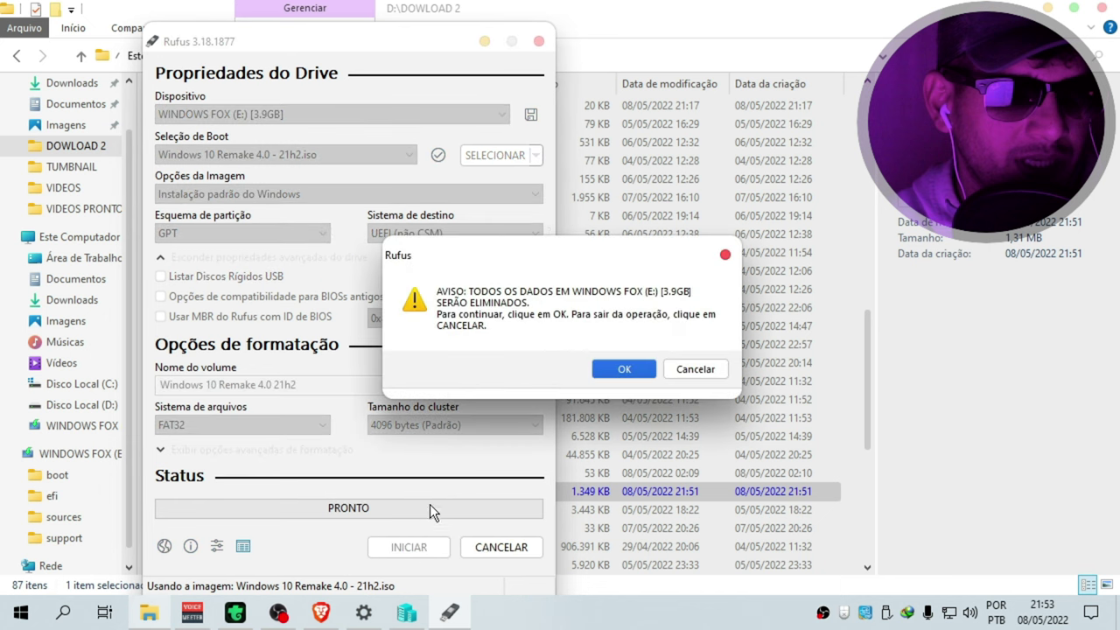
{"action": "left_click", "coordinate": [617, 368]}
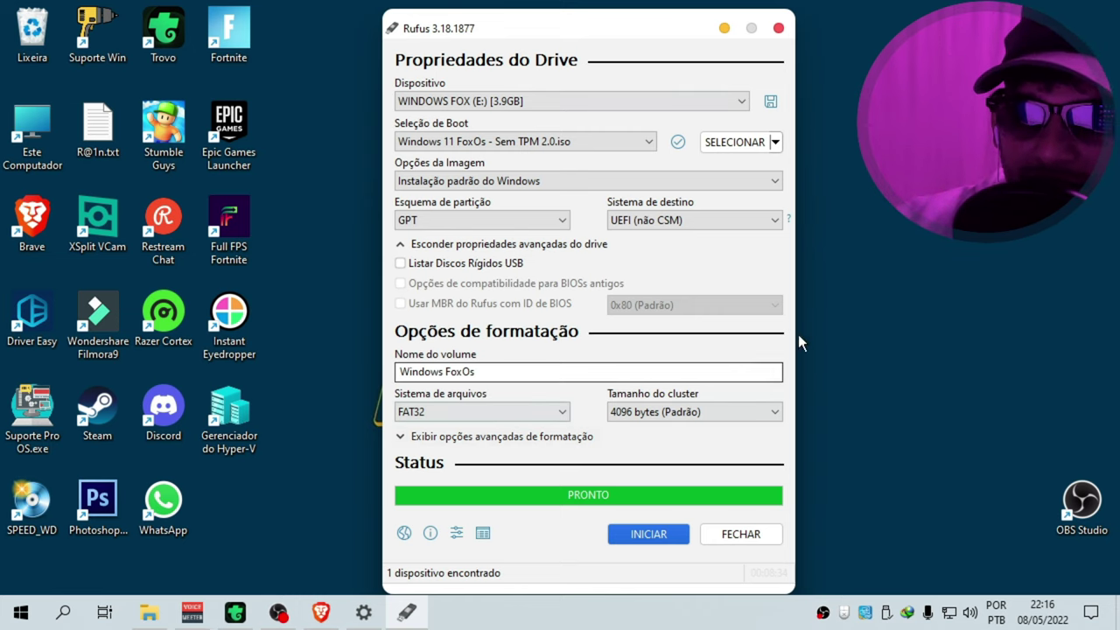
Choose GPT as the partition scheme for the Windows 11 FoxOs image, leave USB hard drive listing off and close Rufus
{"action": "left_click", "coordinate": [543, 221]}
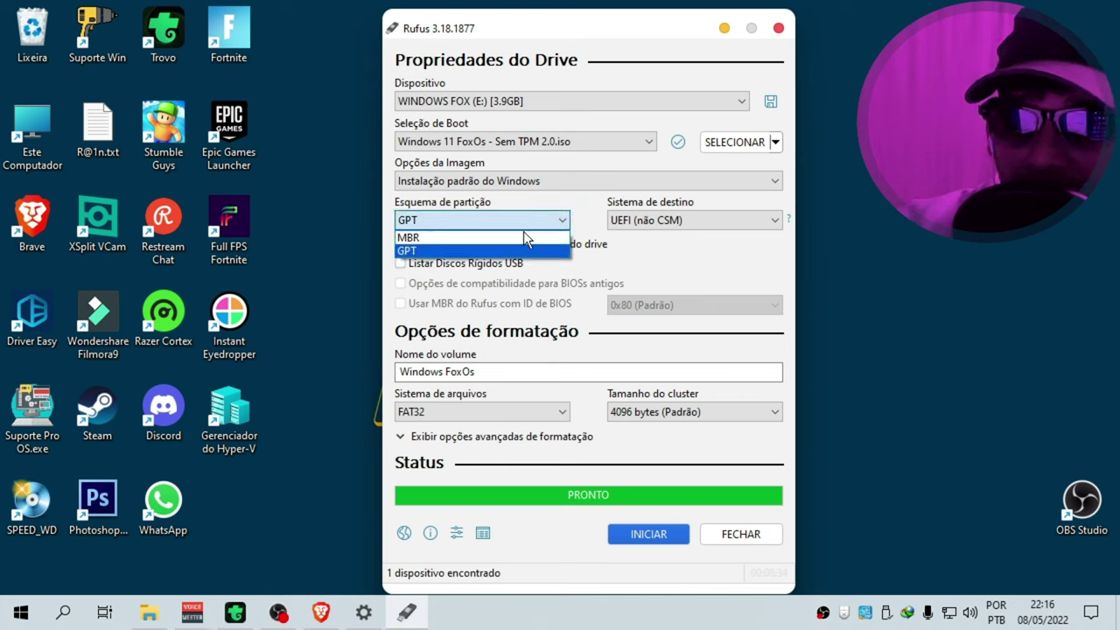
{"action": "left_click", "coordinate": [409, 251]}
{"action": "left_click", "coordinate": [455, 265]}
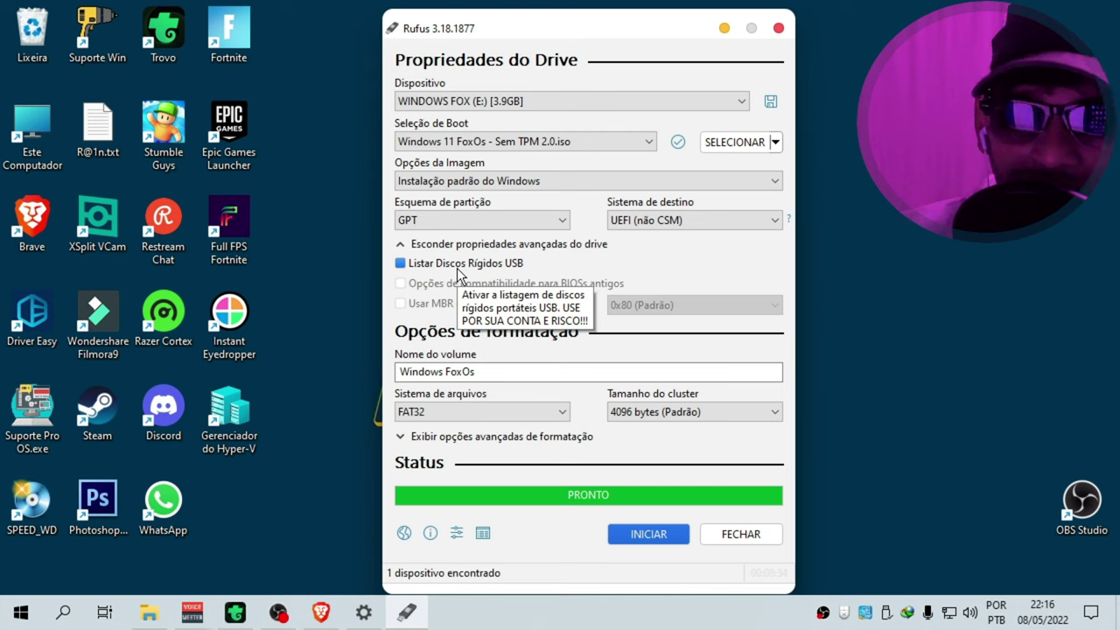
{"action": "left_click", "coordinate": [457, 267]}
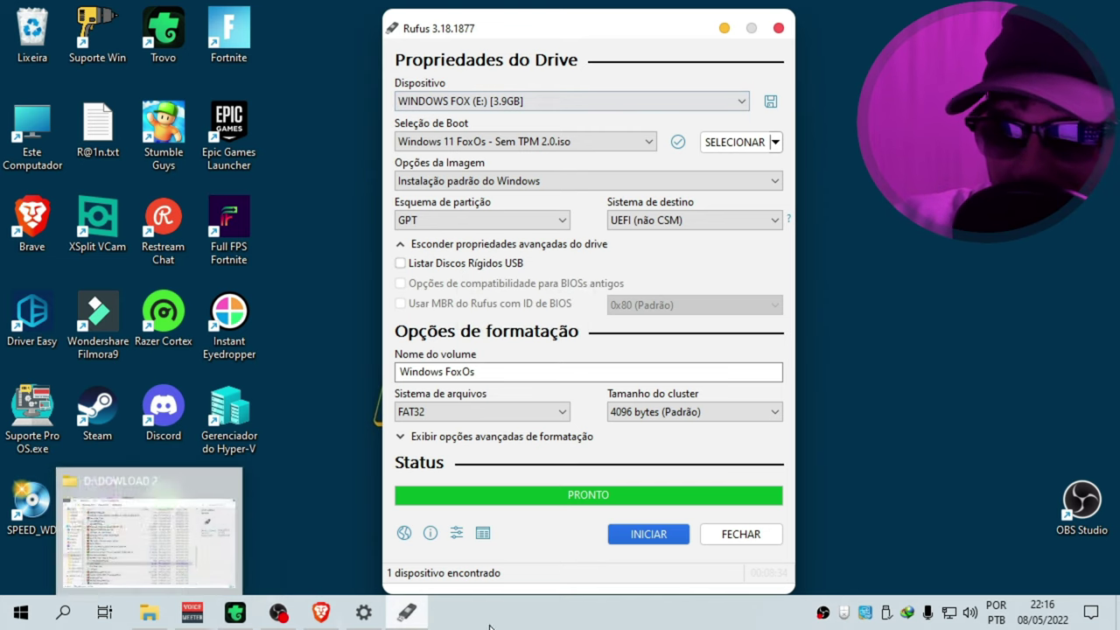
{"action": "left_click", "coordinate": [777, 28]}
Check the WINDOWS FOX (E:) drive under Este Computador in File Explorer and close the window
{"action": "left_click", "coordinate": [149, 612]}
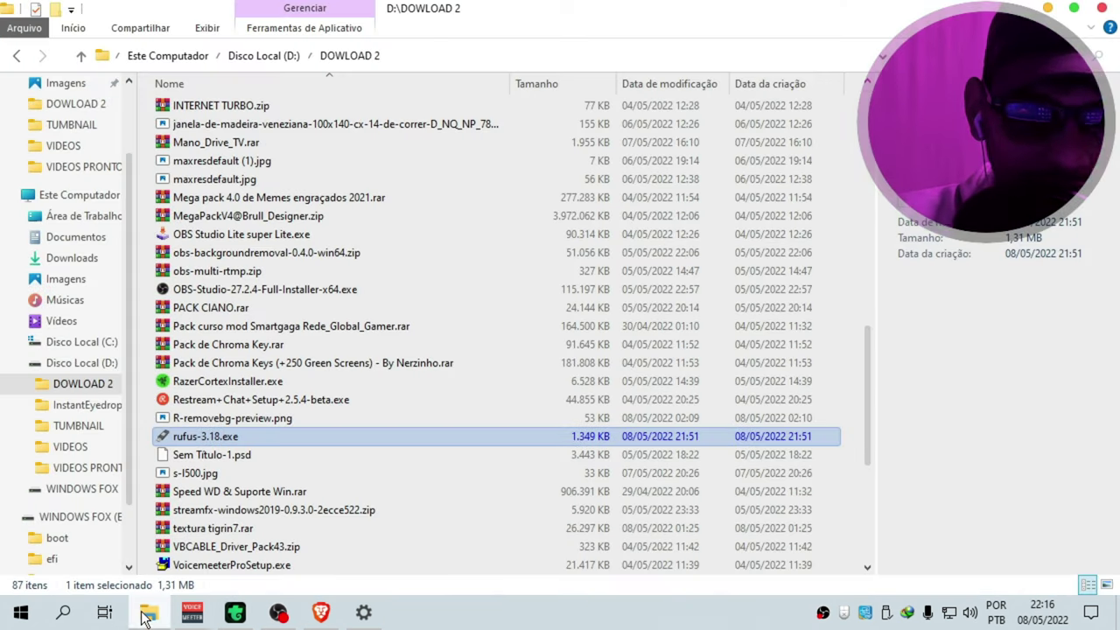
{"action": "left_click", "coordinate": [79, 196]}
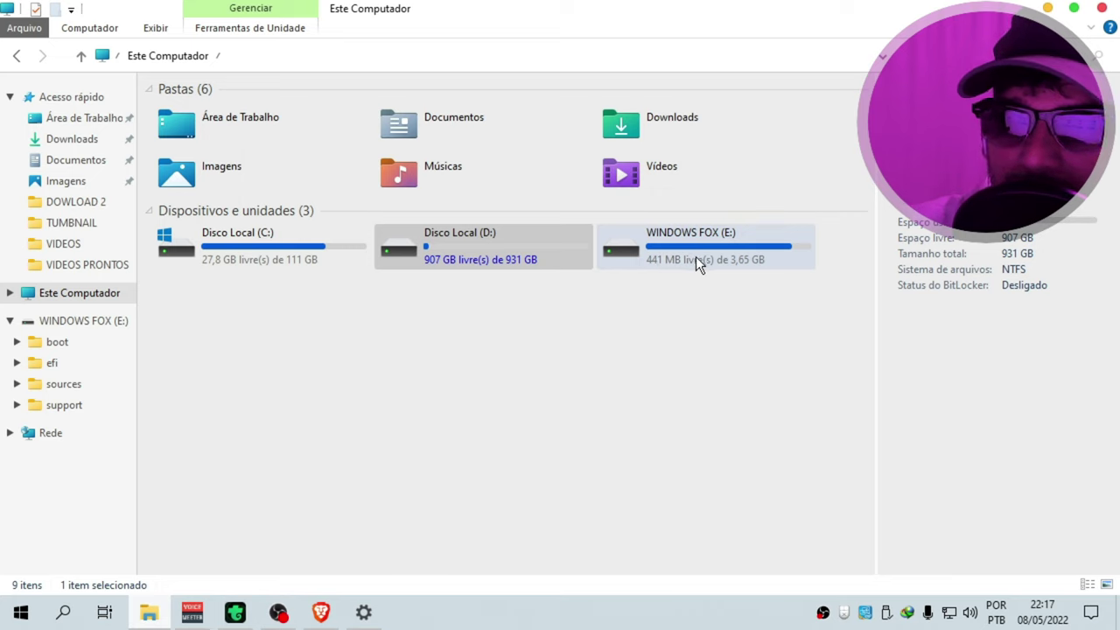
{"action": "left_click", "coordinate": [1102, 8]}
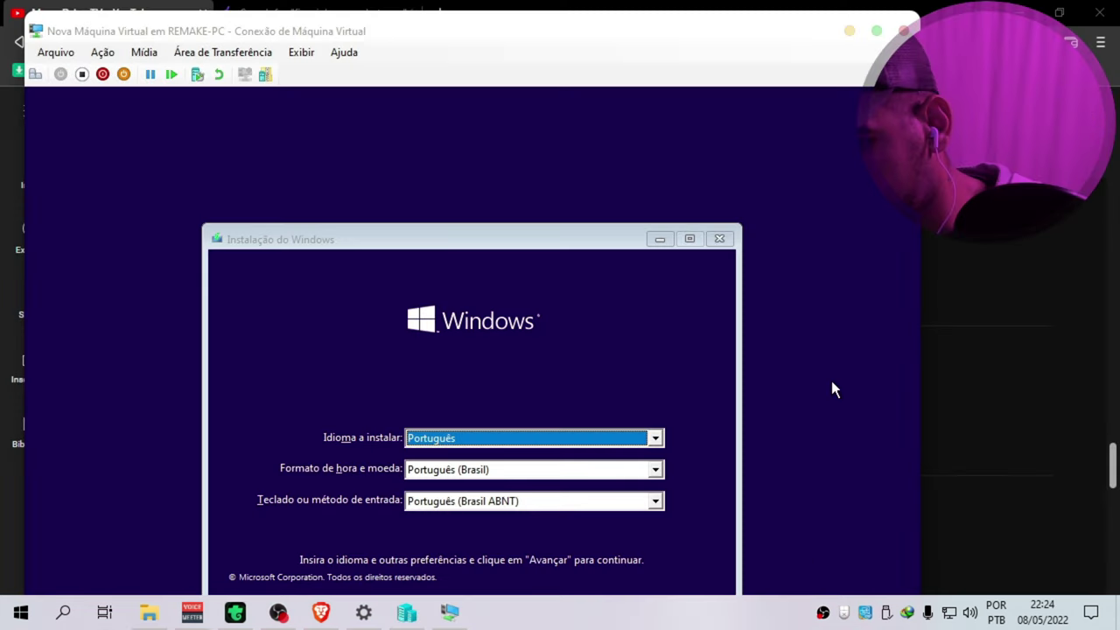
Show the virtual machine in full screen and set the Windows installer's keyboard layout to Português (Brasil ABNT2)
{"action": "left_click", "coordinate": [875, 30]}
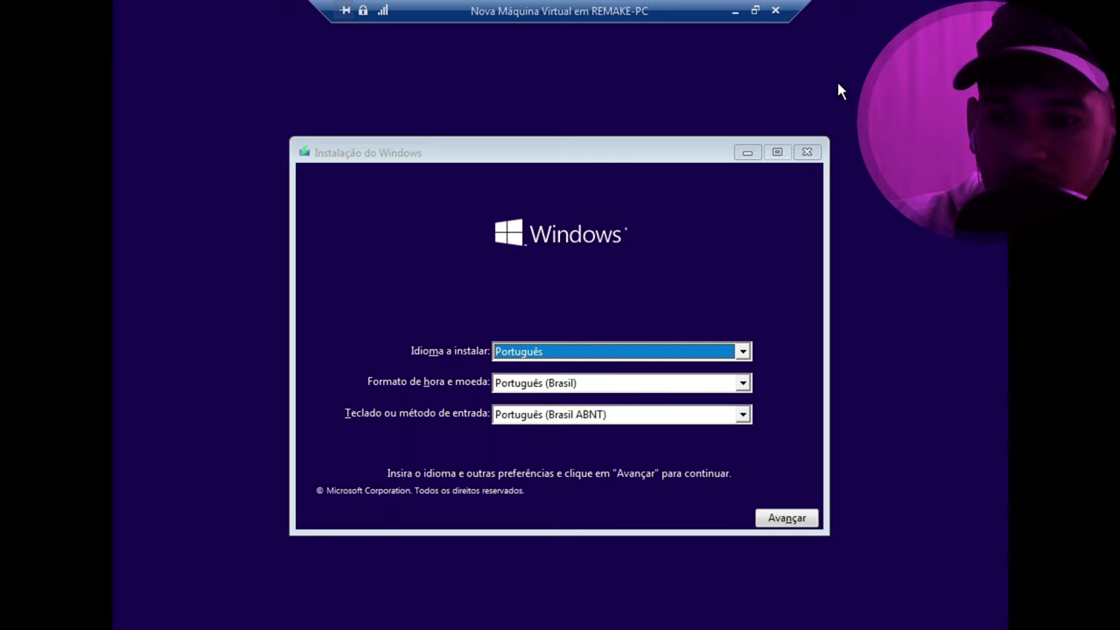
{"action": "left_click", "coordinate": [743, 417]}
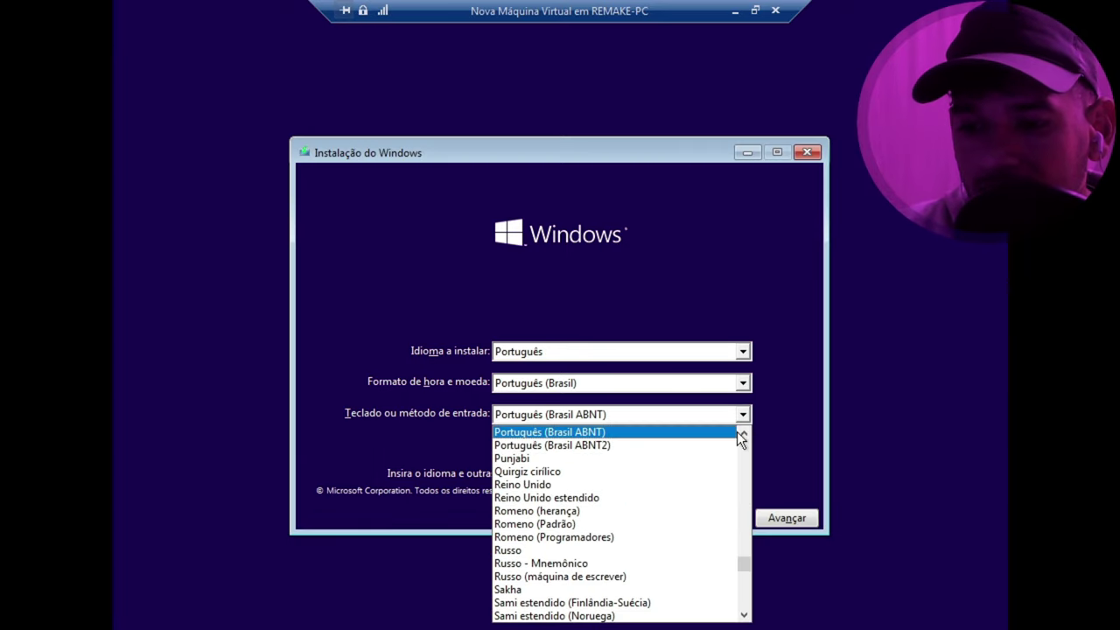
{"action": "left_click", "coordinate": [670, 446]}
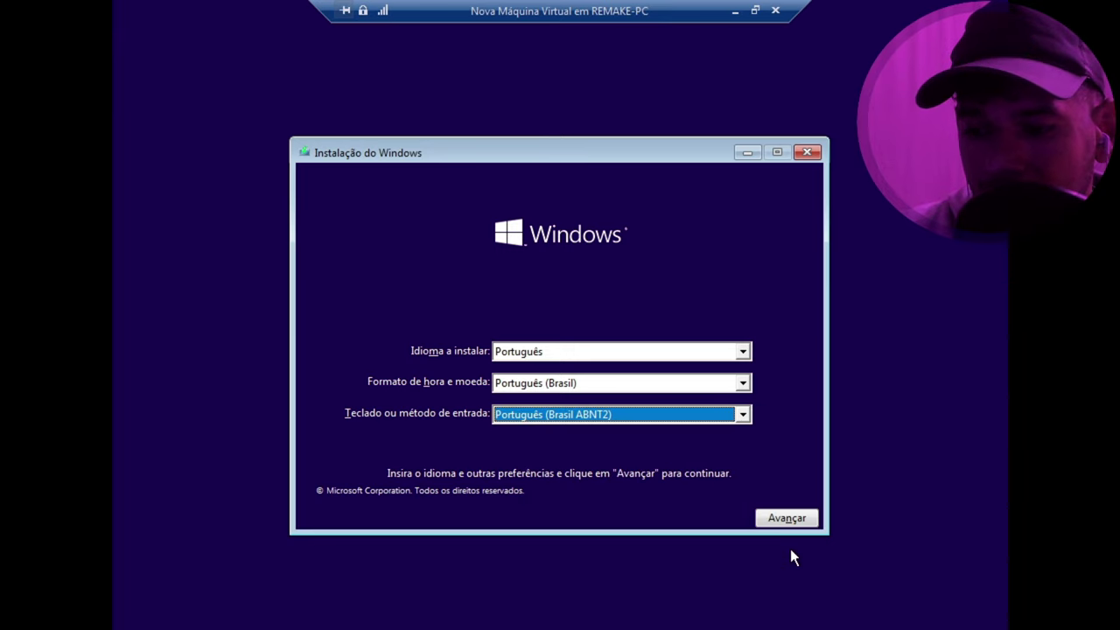
Accept the language and keyboard settings and start the Windows installation without a product key
{"action": "left_click", "coordinate": [786, 522]}
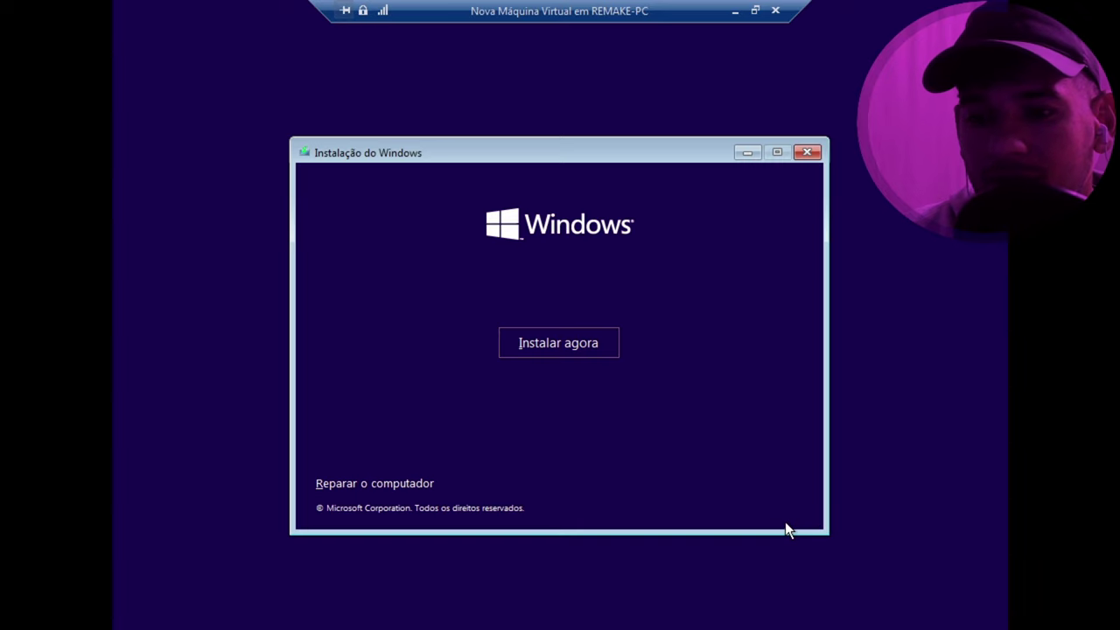
{"action": "left_click", "coordinate": [574, 347]}
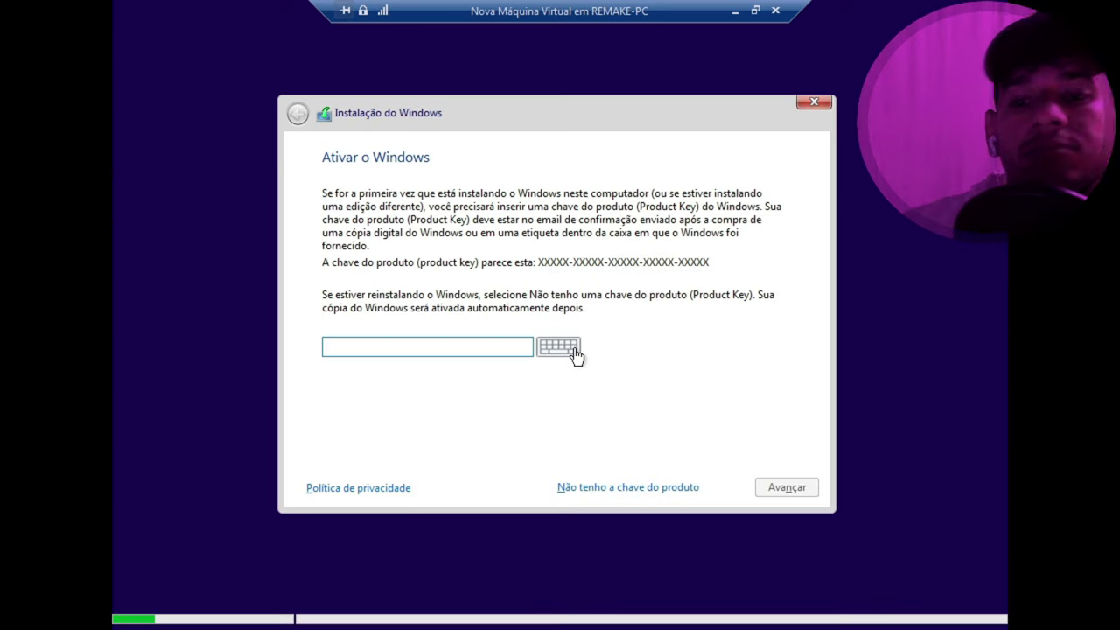
{"action": "left_click", "coordinate": [611, 488]}
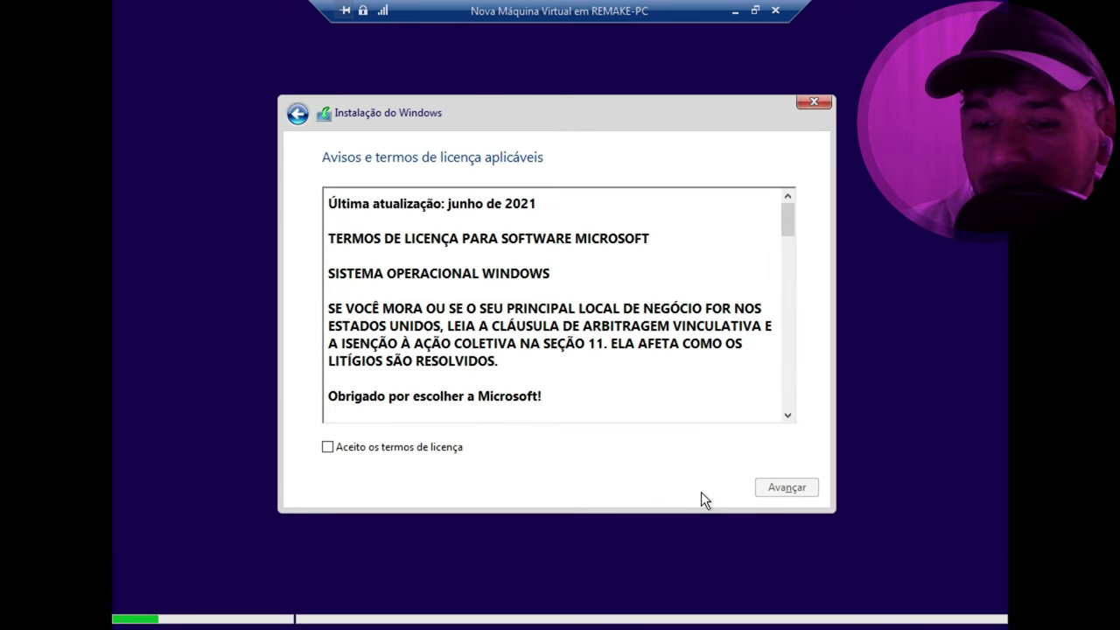
Accept the licence terms and choose the Personalizada installation type, which installs only Windows
{"action": "left_click", "coordinate": [334, 446]}
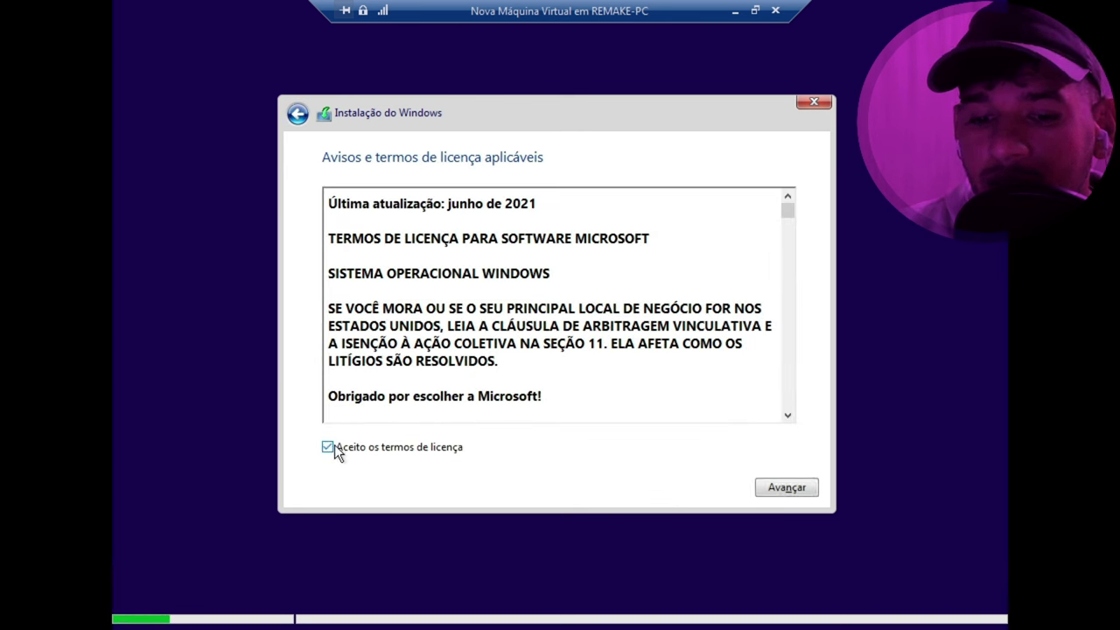
{"action": "left_click", "coordinate": [783, 488]}
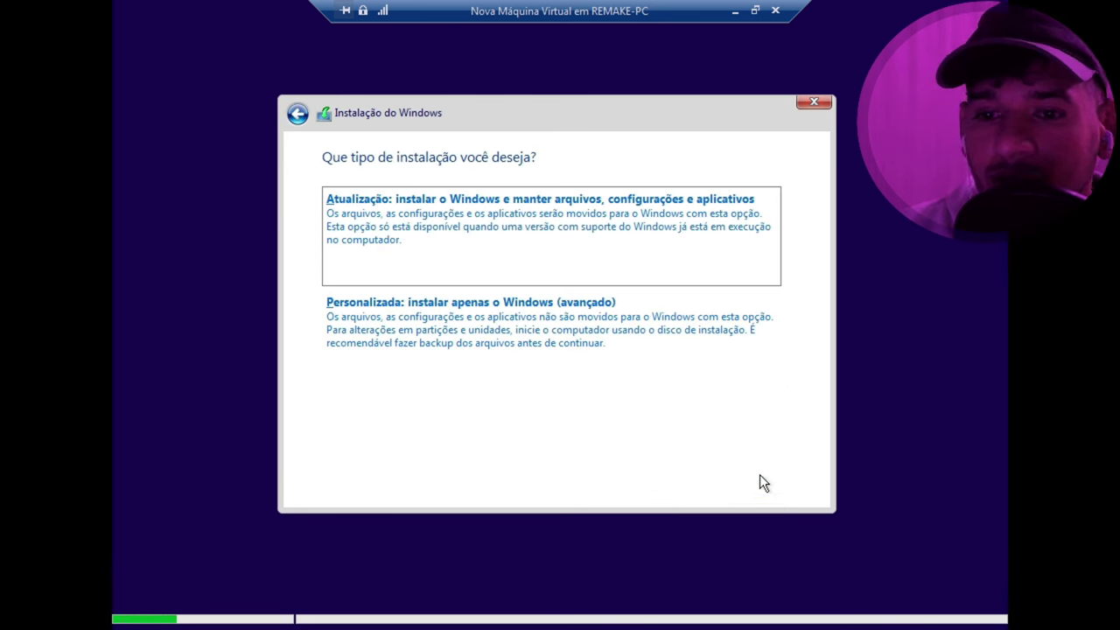
{"action": "left_click", "coordinate": [588, 366]}
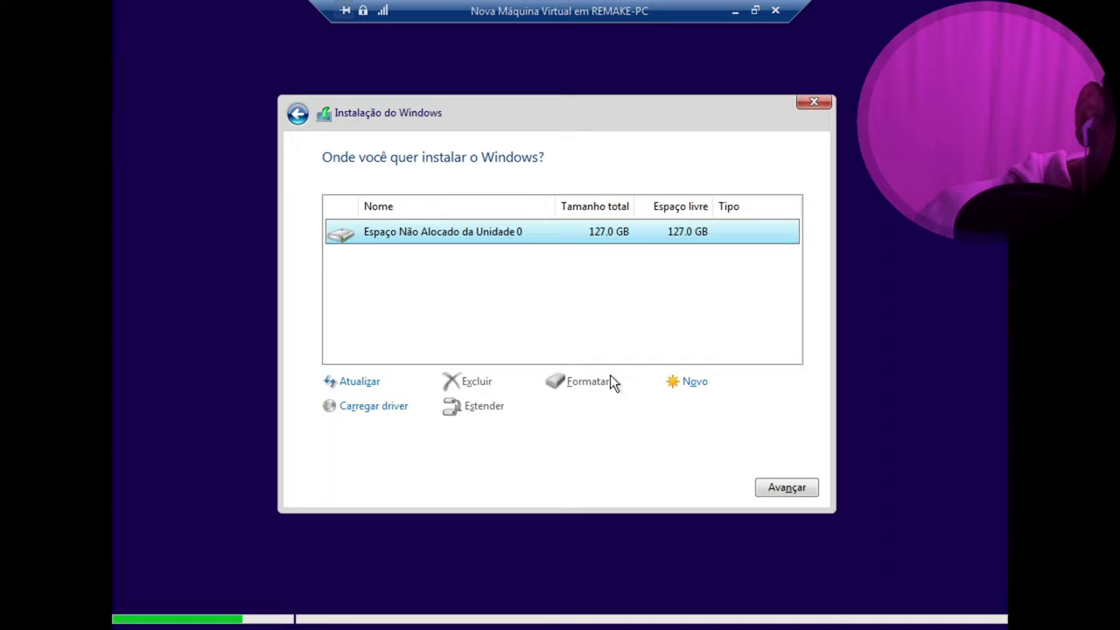
Wipe disk 0 from a command prompt with diskpart (list disk, select disk 0, clean), then exit diskpart and the prompt
{"action": "key", "text": "shift+F10"}
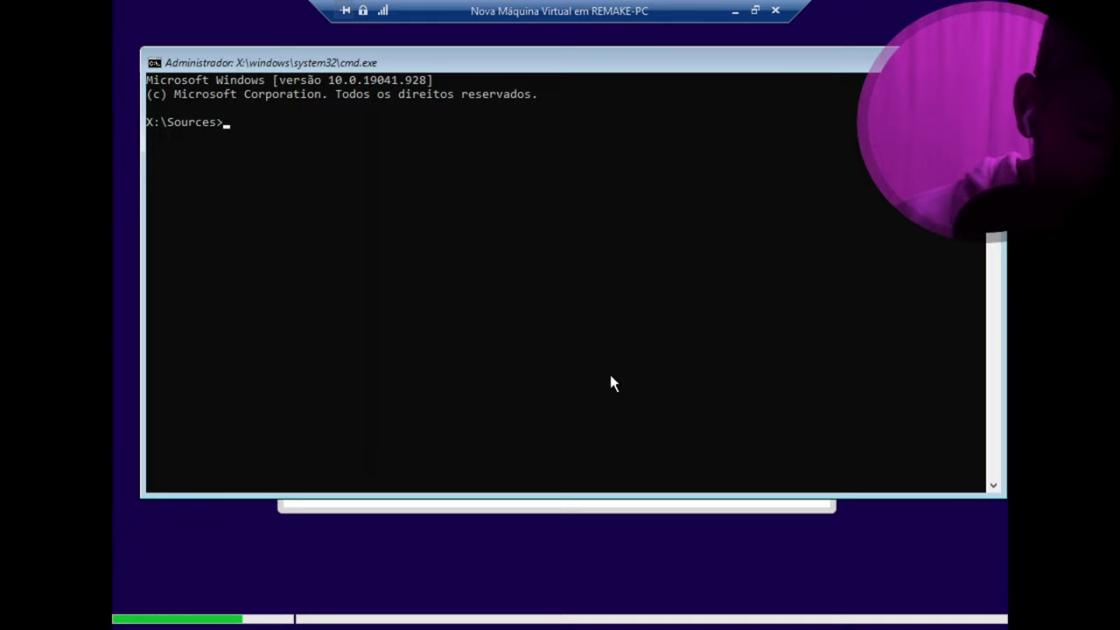
{"action": "type", "text": "diskpart"}
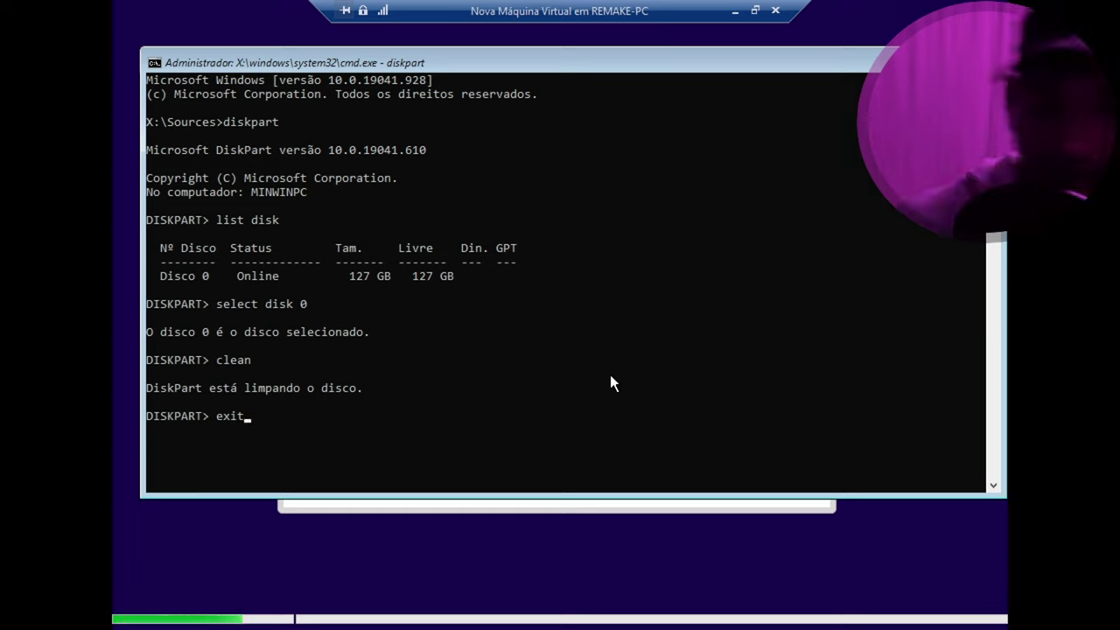
{"action": "key", "text": "Return"}
{"action": "key", "text": "Return"}
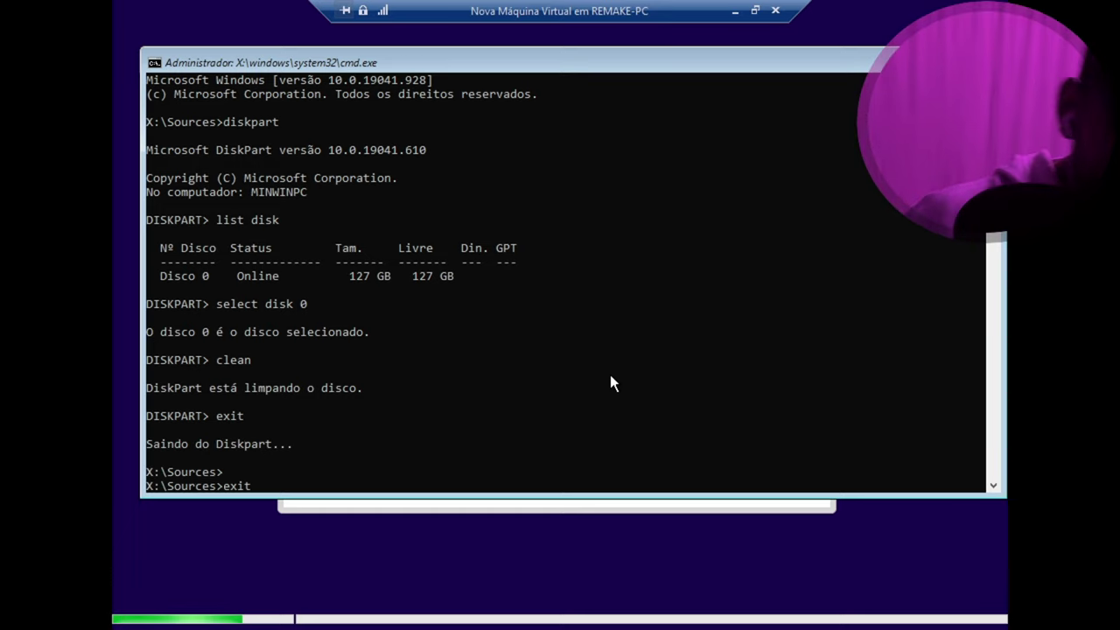
{"action": "type", "text": "exit"}
{"action": "key", "text": "Return"}
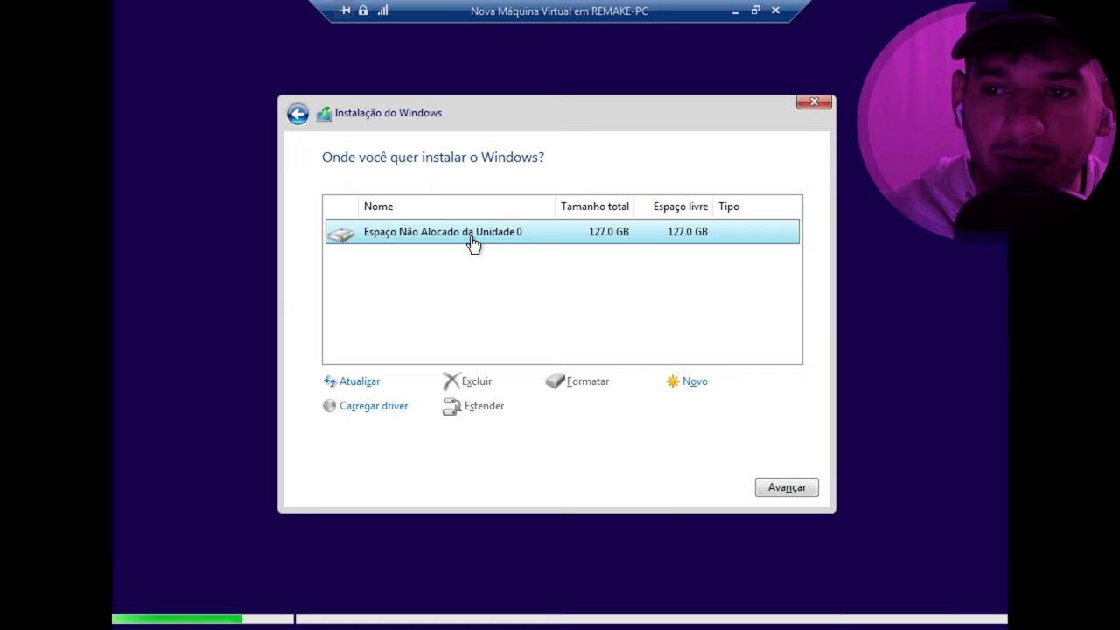
Create a new 130048 MB partition in the unallocated space of drive 0
{"action": "left_click", "coordinate": [691, 385]}
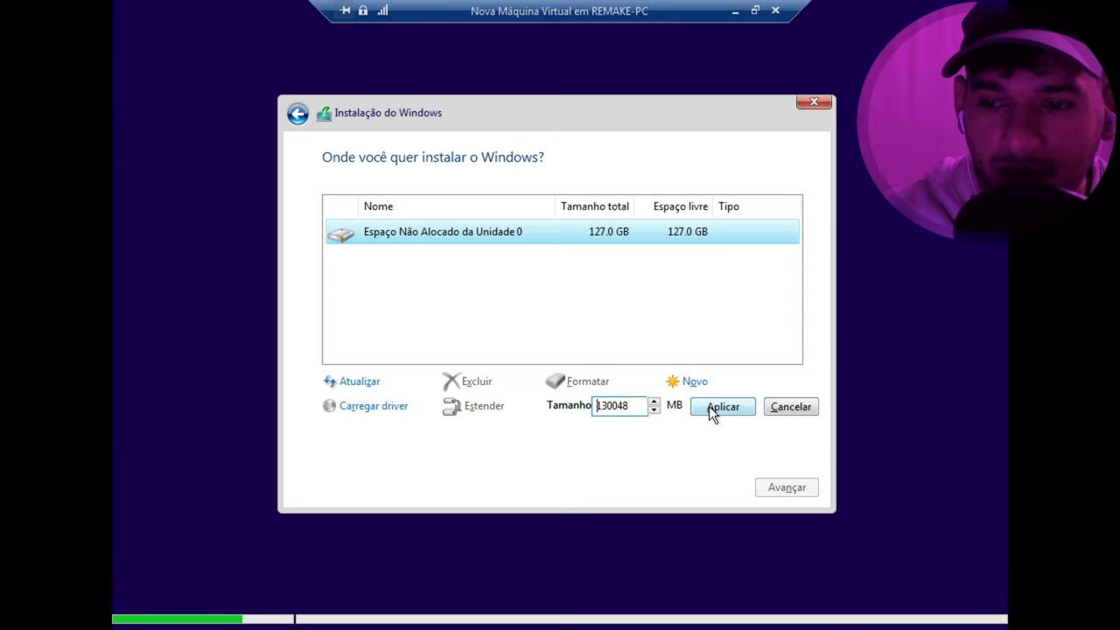
{"action": "left_click", "coordinate": [708, 408]}
{"action": "left_click", "coordinate": [691, 411]}
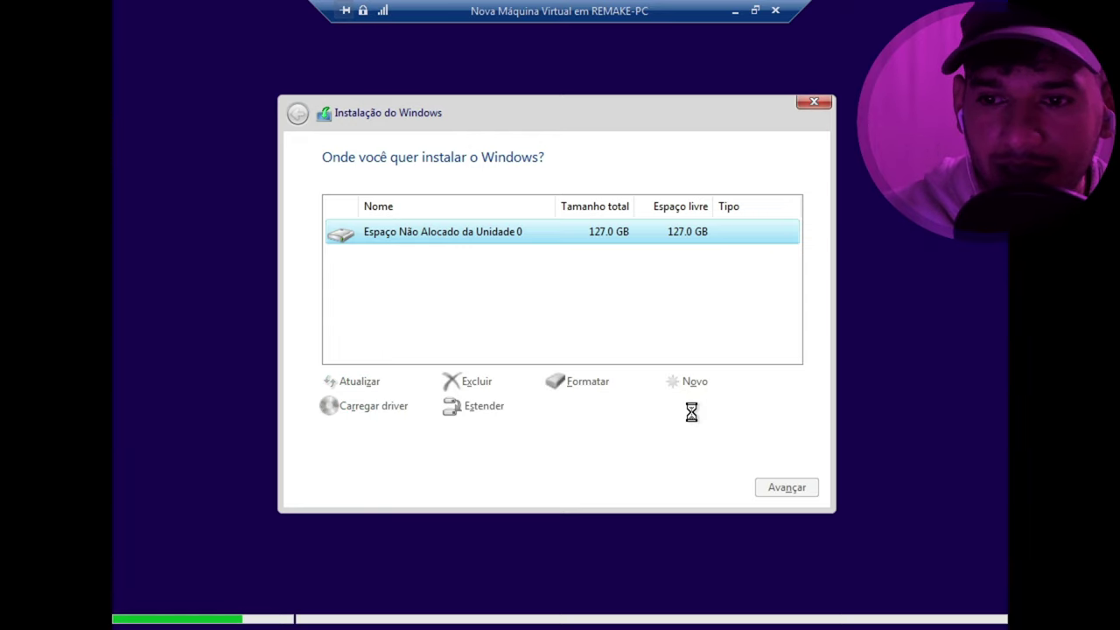